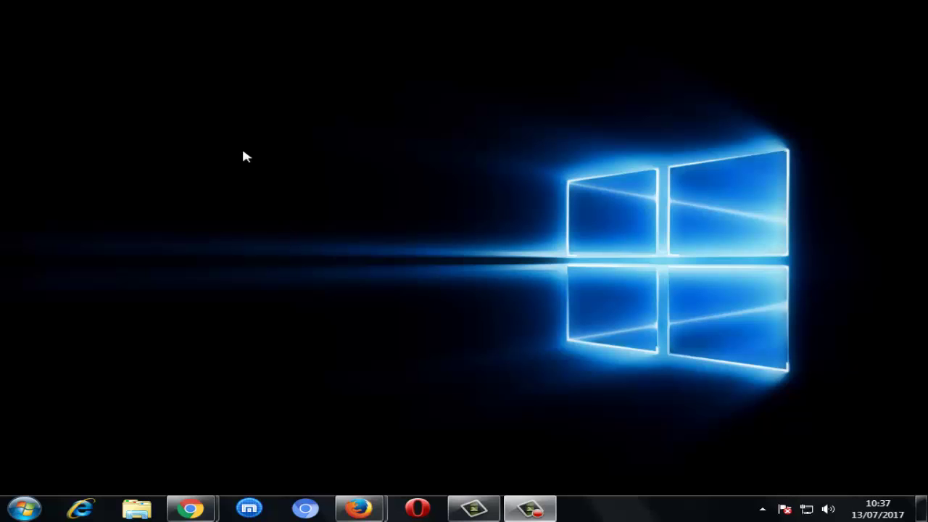
right_click(232, 128)
click(299, 169)
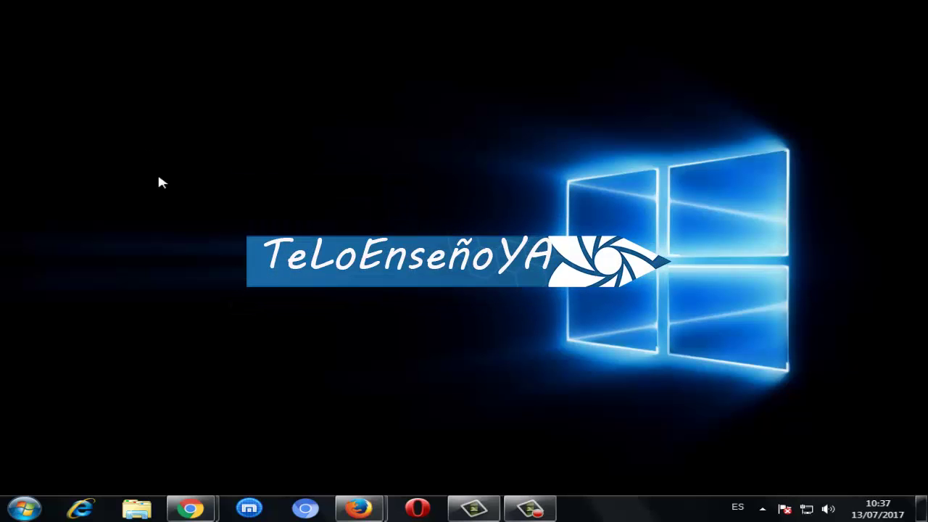
right_click(100, 173)
click(142, 211)
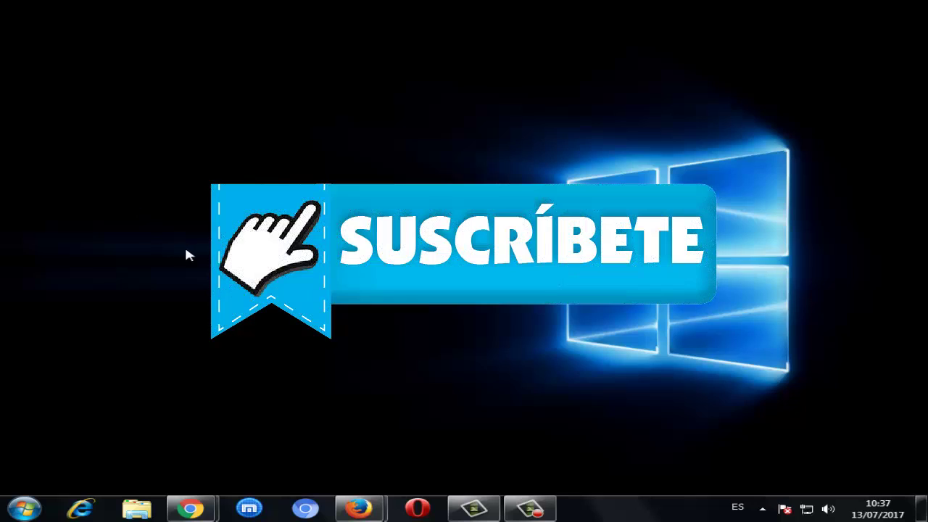
right_click(180, 126)
click(238, 164)
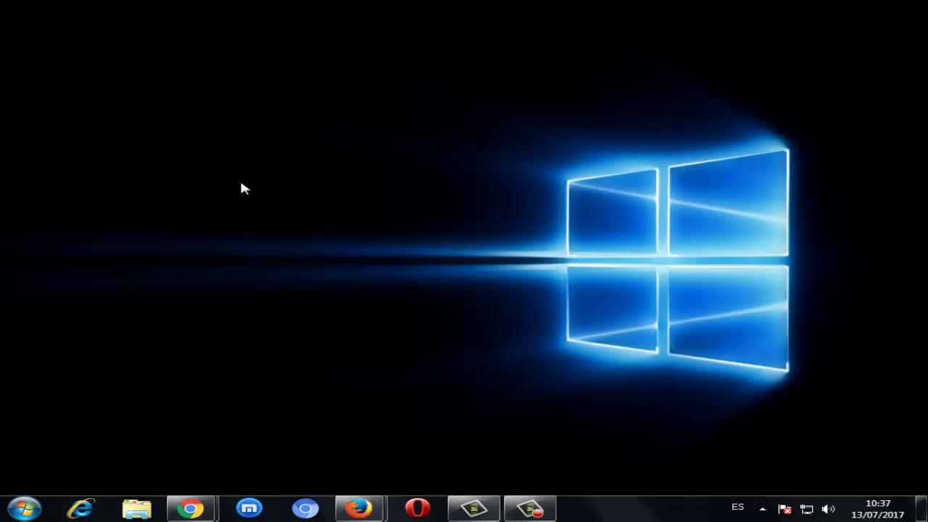
Search for "restaurar sistema" and launch System Restore, dismissing the colour scheme performance prompt
click(29, 512)
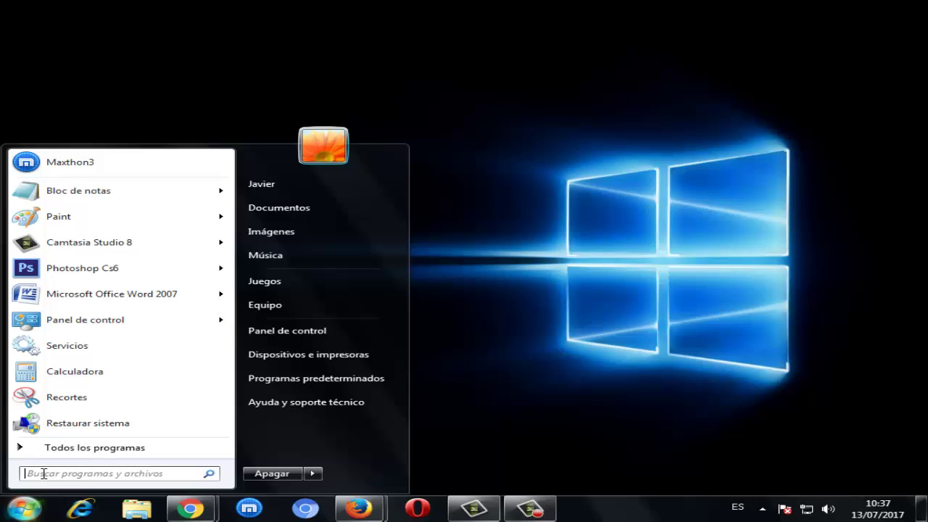
text(restau)
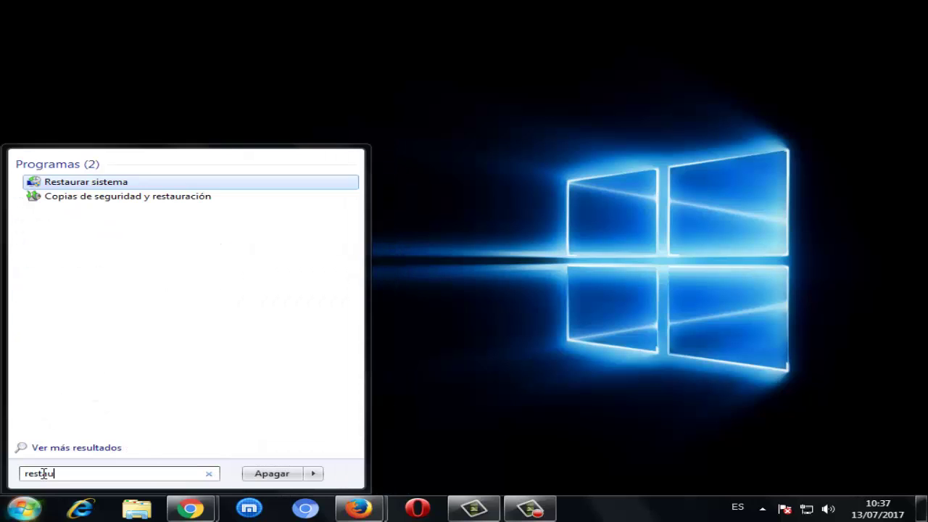
text(rar s)
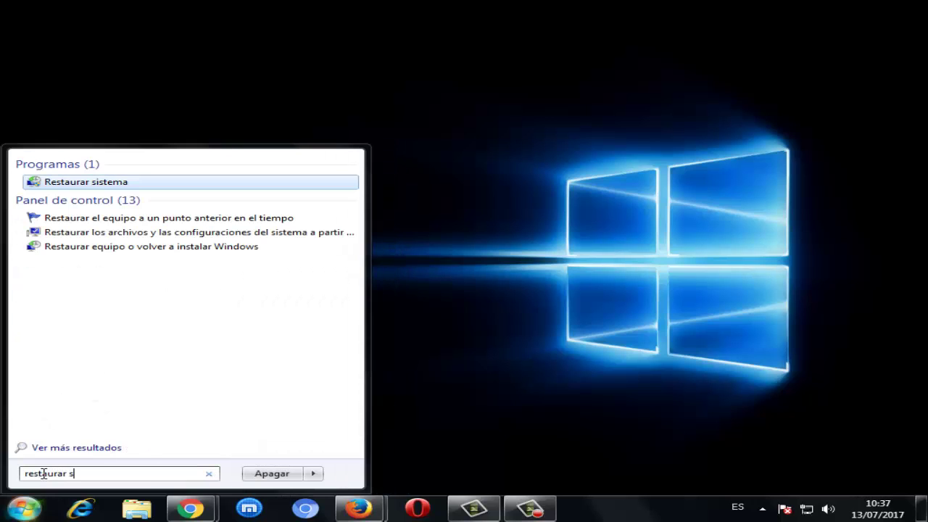
text(istema)
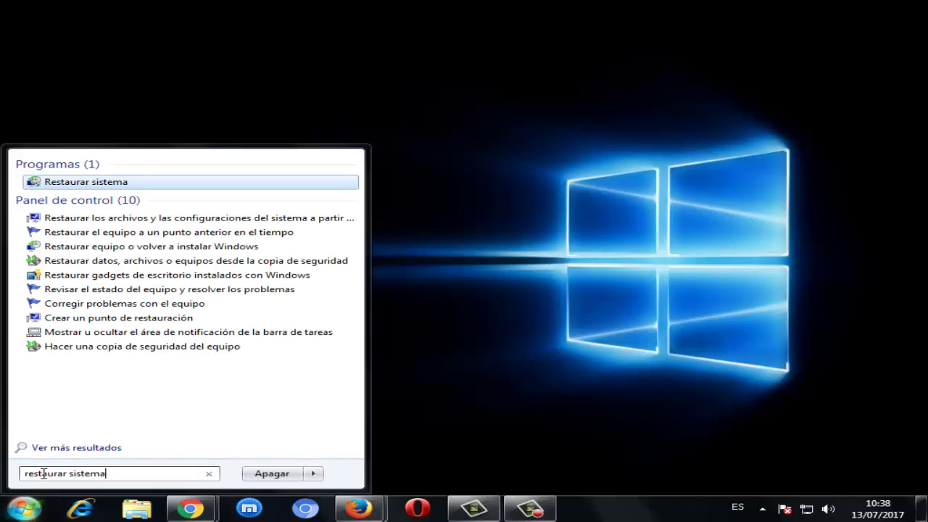
key(Return)
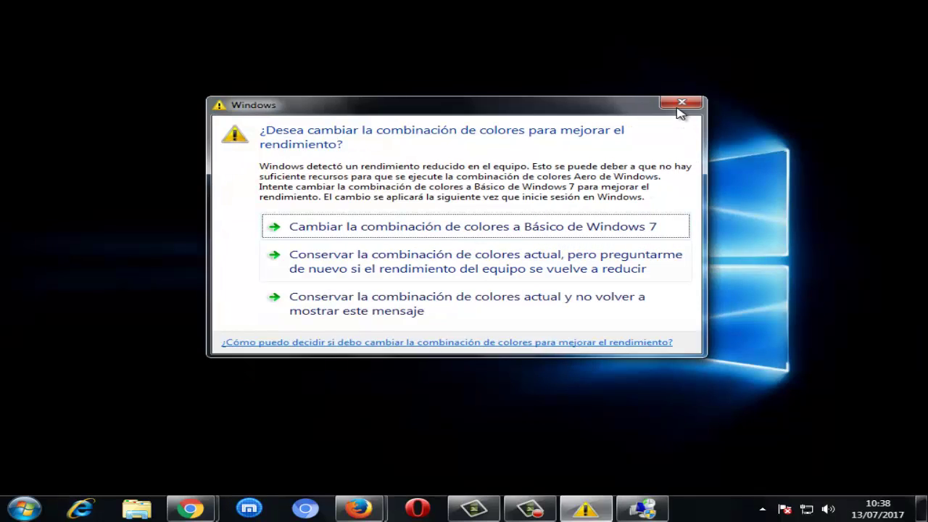
click(682, 103)
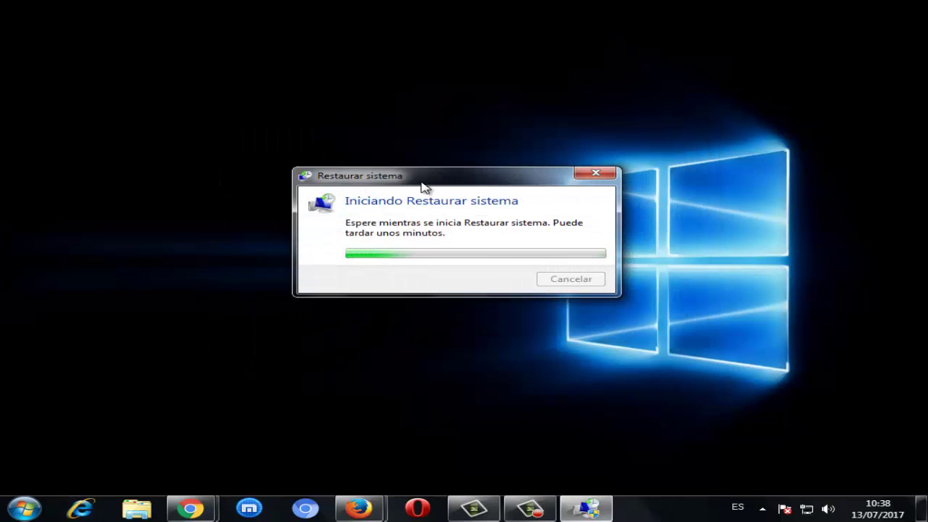
drag(424, 182, 399, 169)
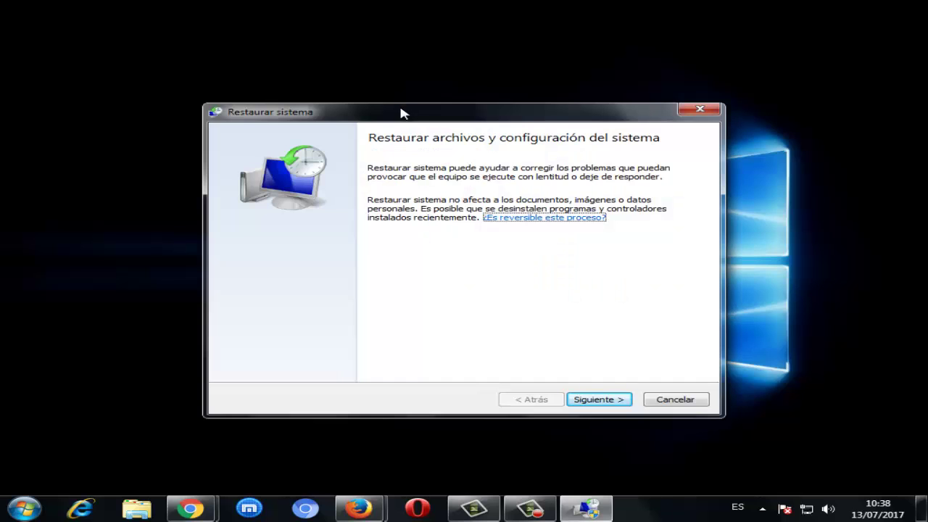
mouse_move(402, 109)
mouse_down()
mouse_move(404, 143)
mouse_move(403, 118)
mouse_up()
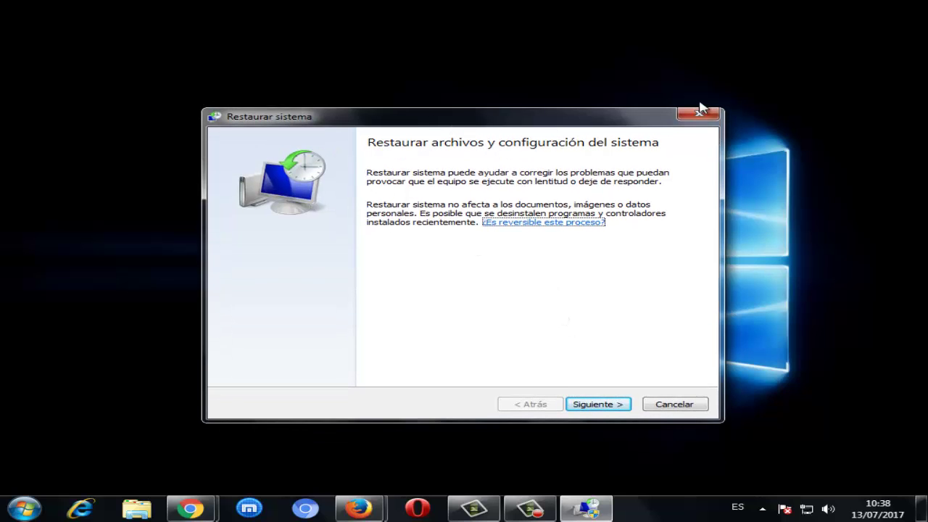
Show more restore points, select the automatic one from 24/05/2017 13:03:20, and close System Restore without restoring
click(593, 405)
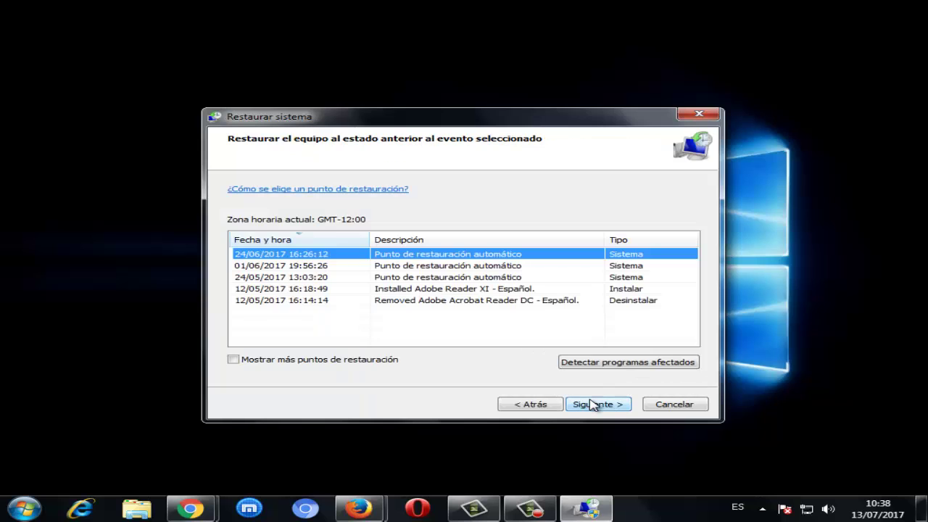
click(240, 362)
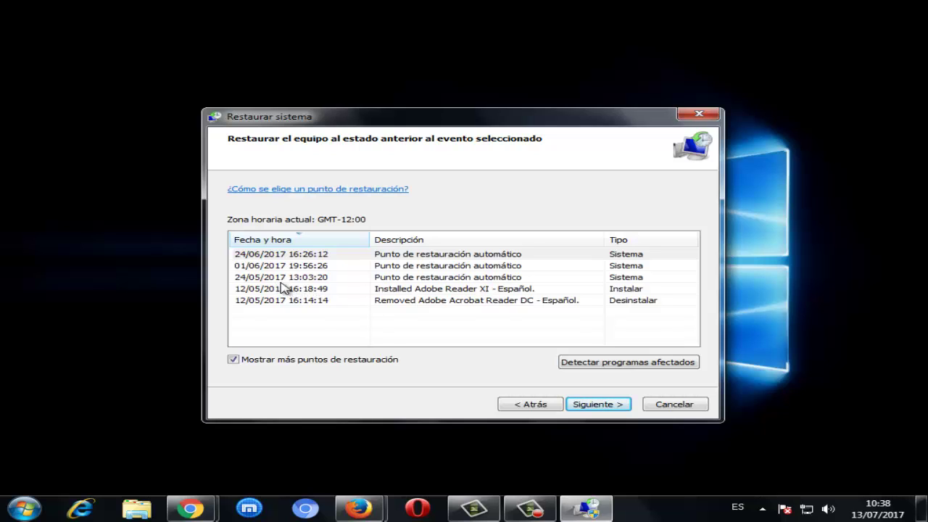
click(308, 328)
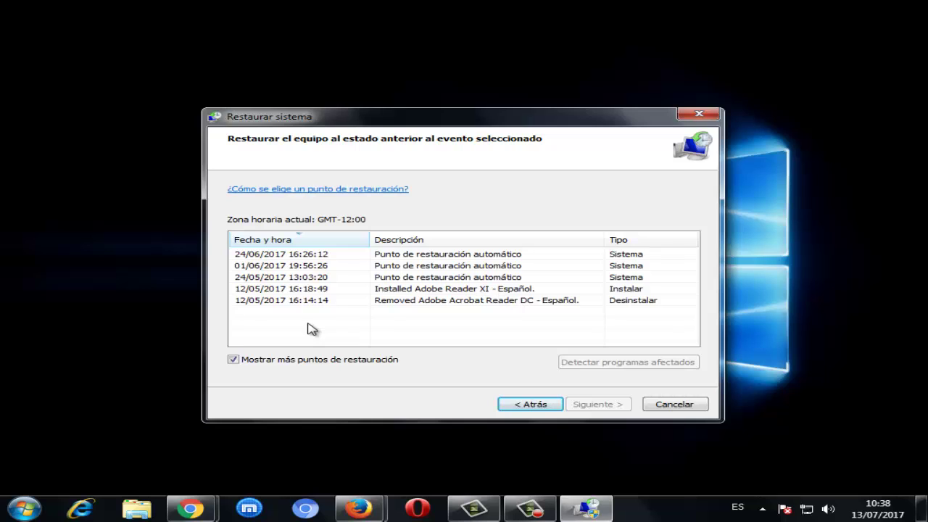
click(287, 277)
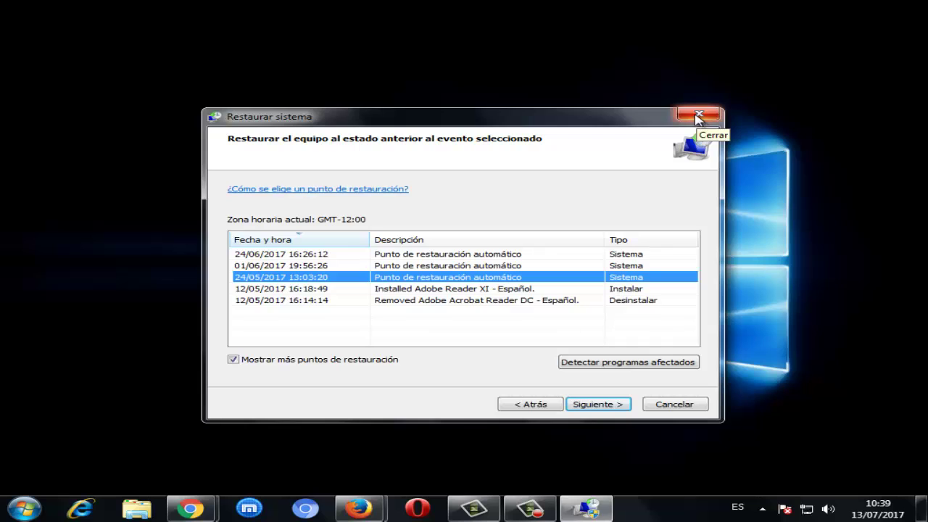
click(699, 118)
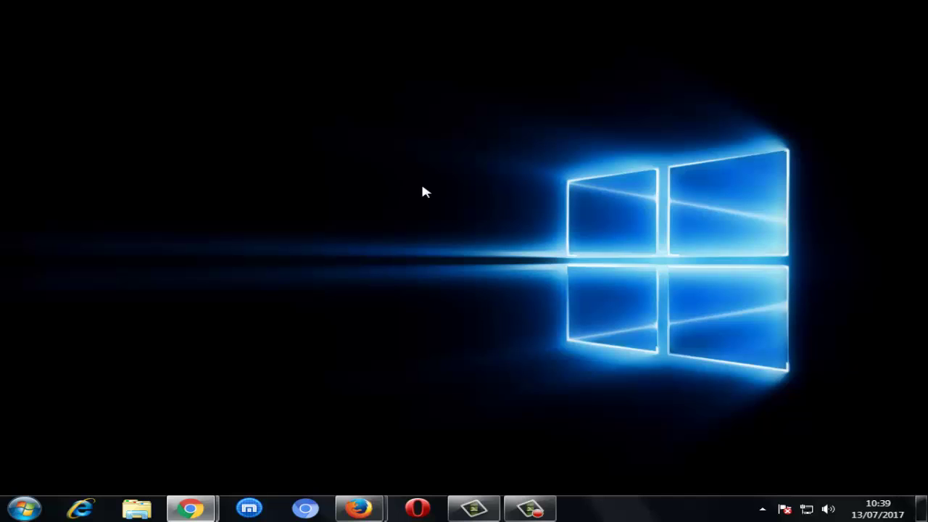
Search for "windows update", open Windows Update to check for available updates, and close its window
click(24, 508)
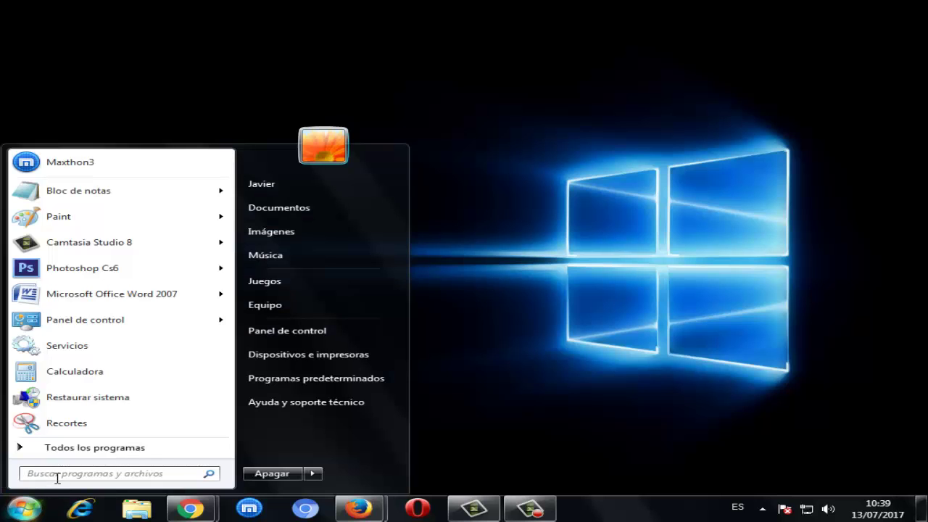
click(58, 476)
text(windows)
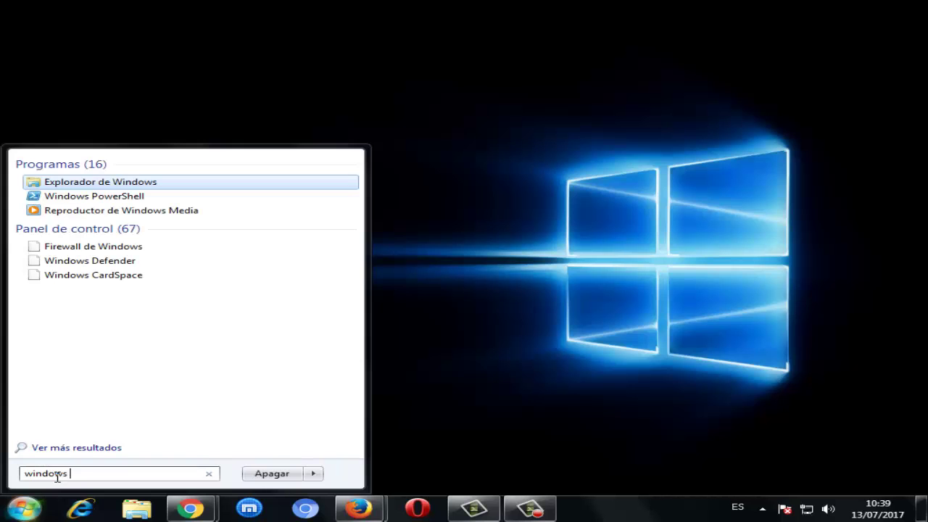
text( update)
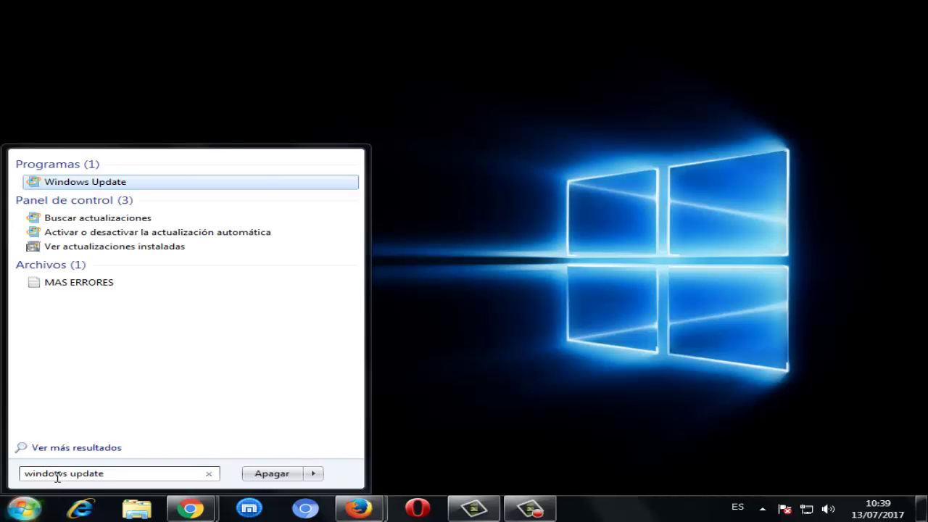
key(Return)
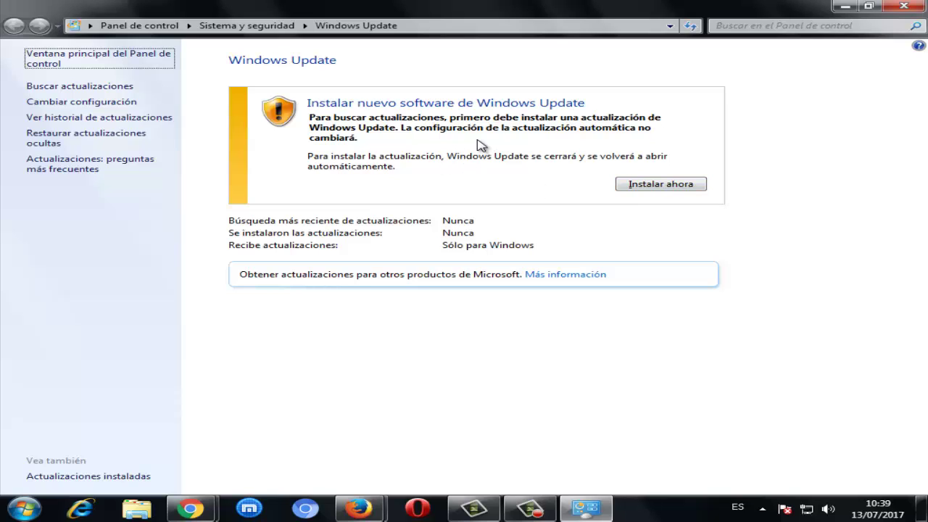
click(901, 6)
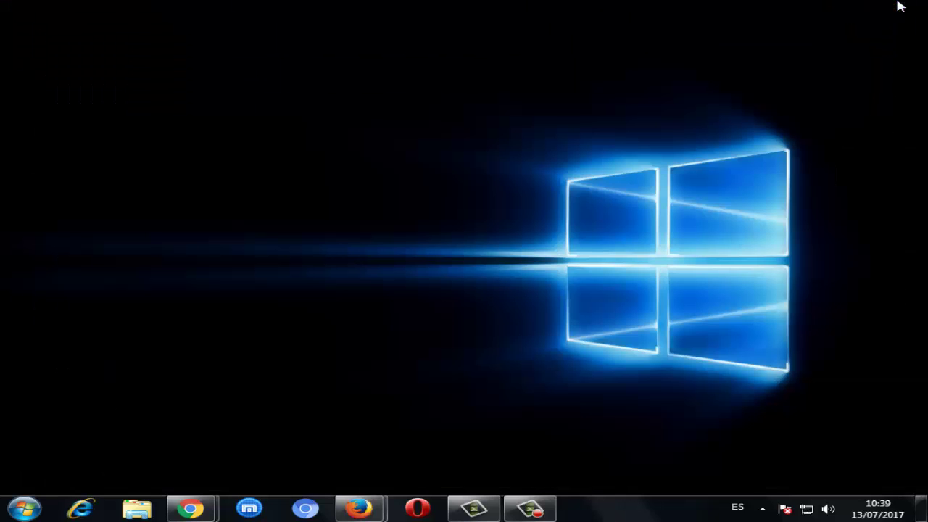
right_click(146, 193)
click(243, 230)
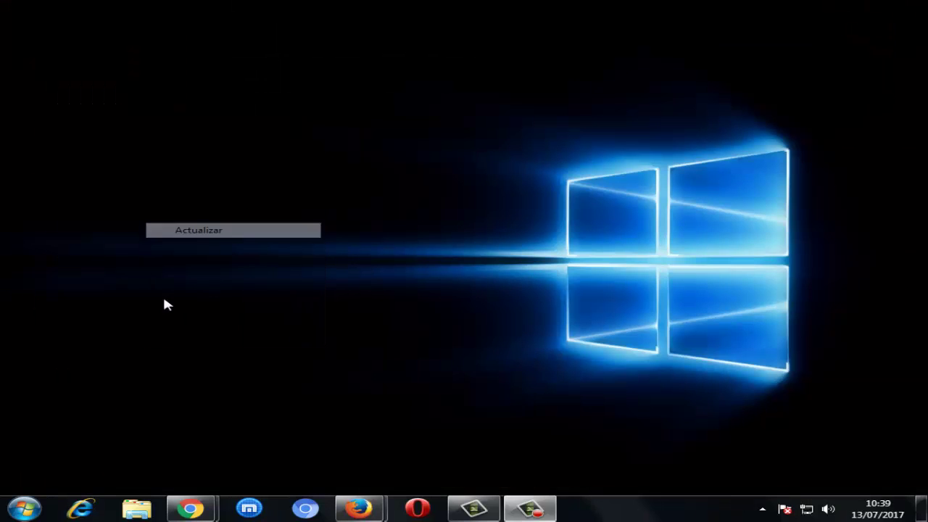
Search for "administrador de dispositivos" and open Device Manager
click(22, 502)
click(37, 471)
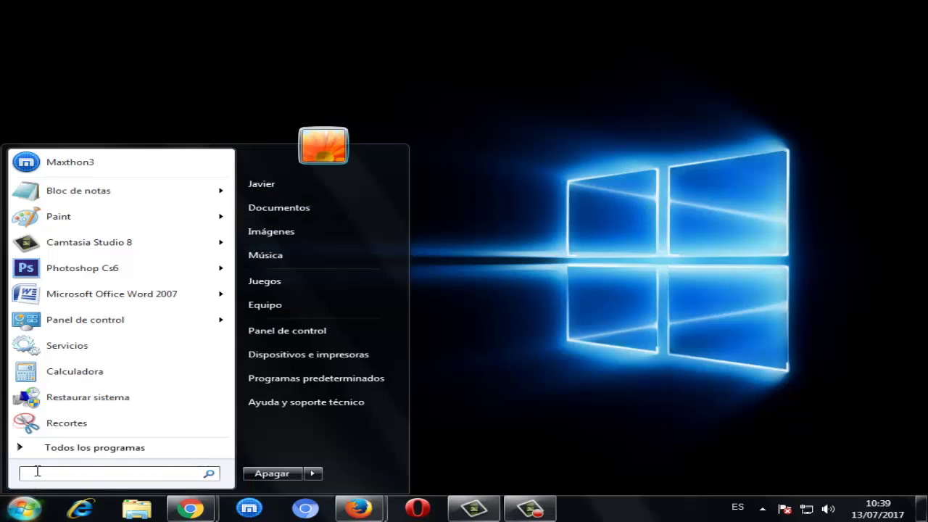
text(ad)
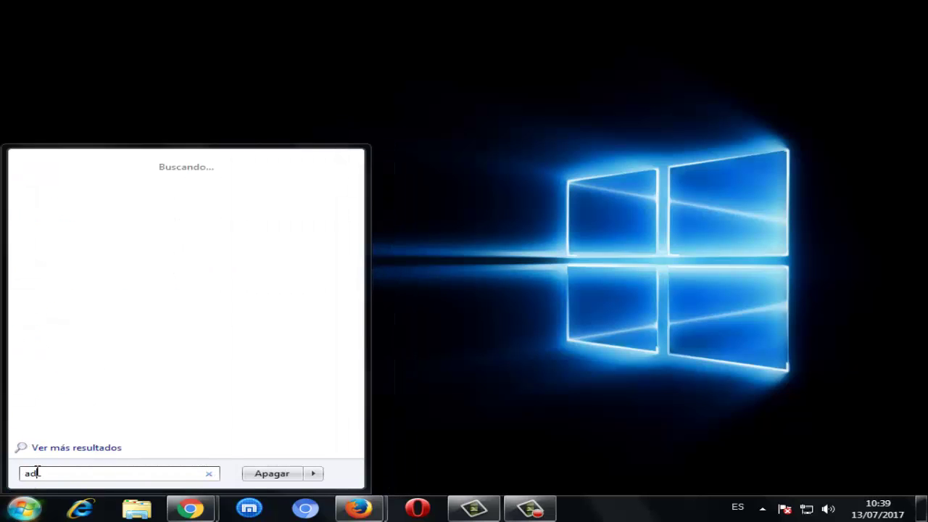
text(mi)
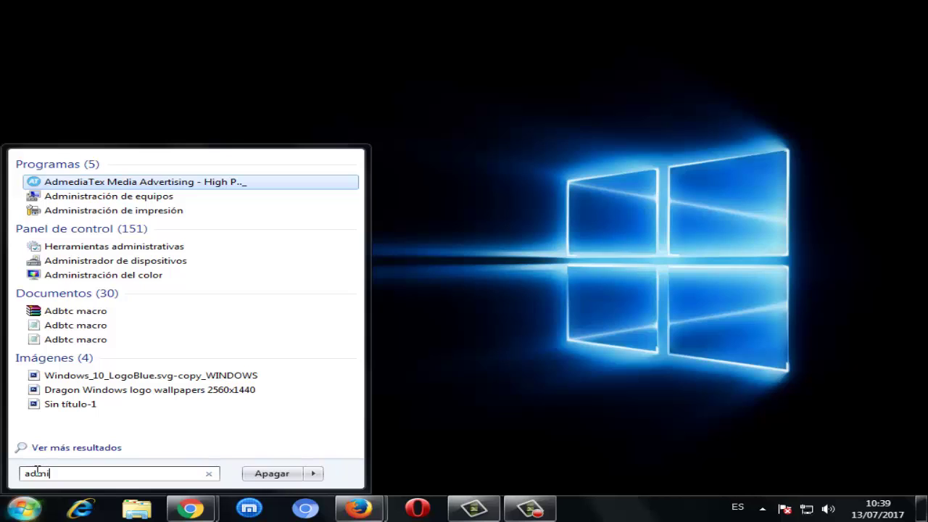
text(nistradop)
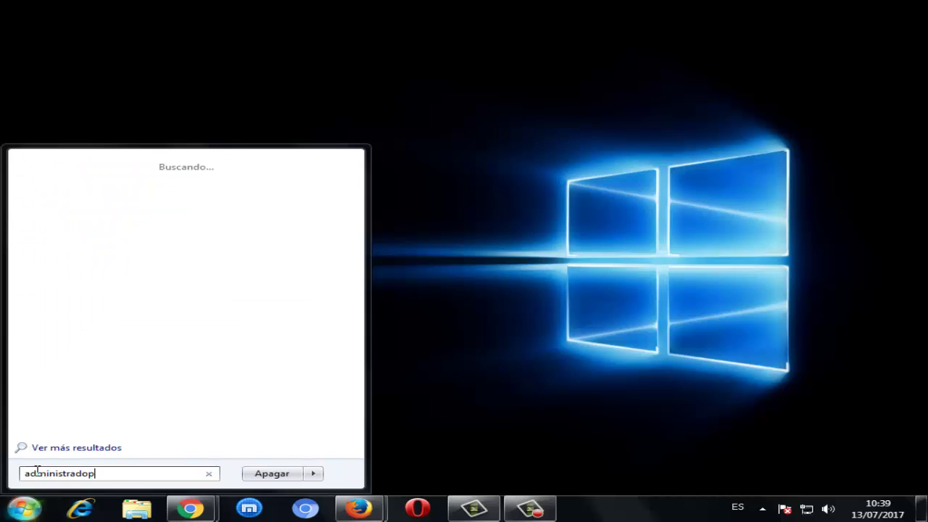
key(BackSpace)
text(r de)
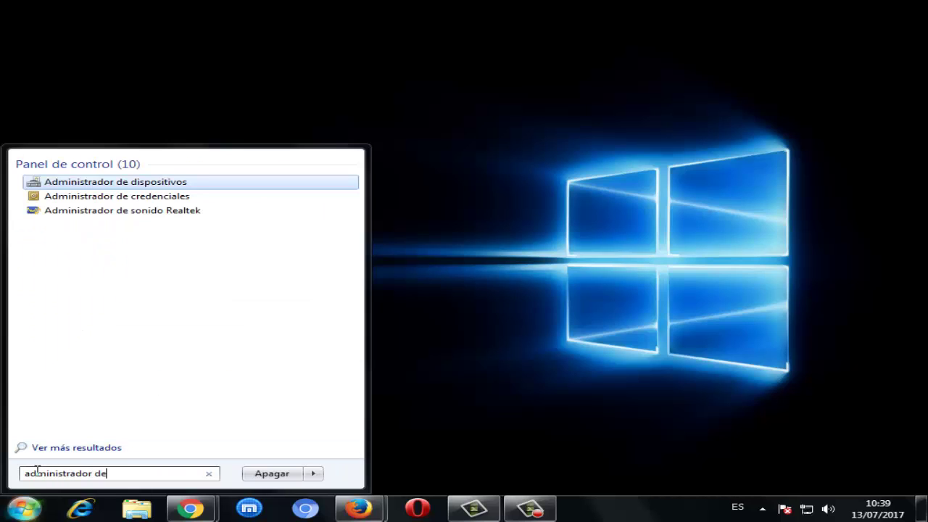
text( disposi)
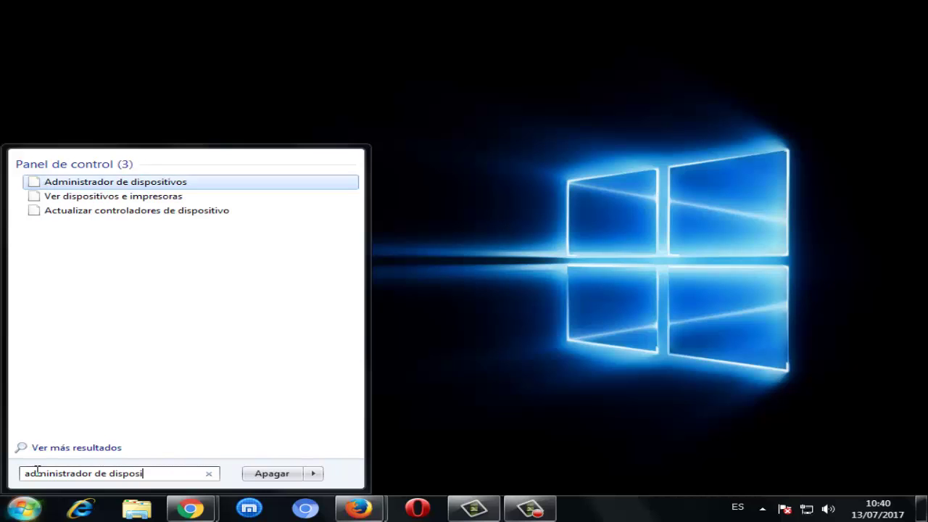
text(tivos)
key(Return)
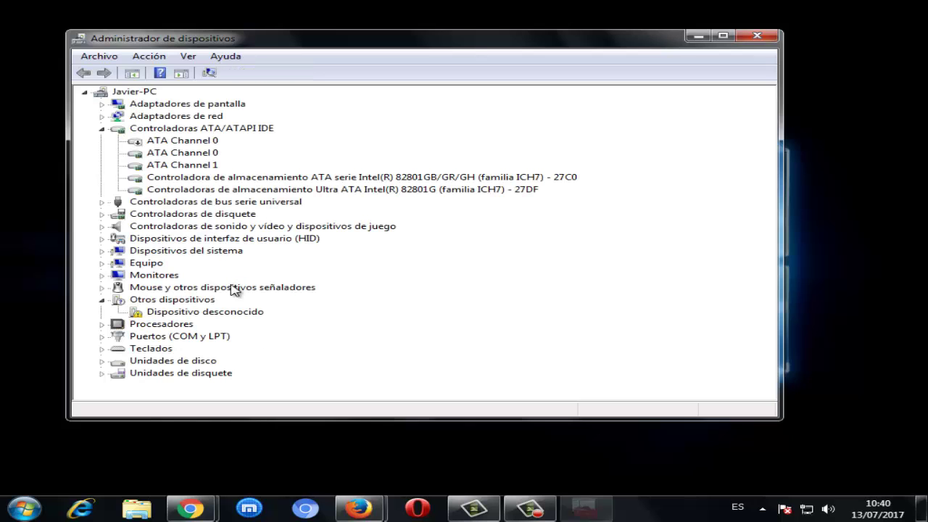
Run an automatic driver software update for Realtek High Definition Audio under the sound, video and game controllers
click(103, 129)
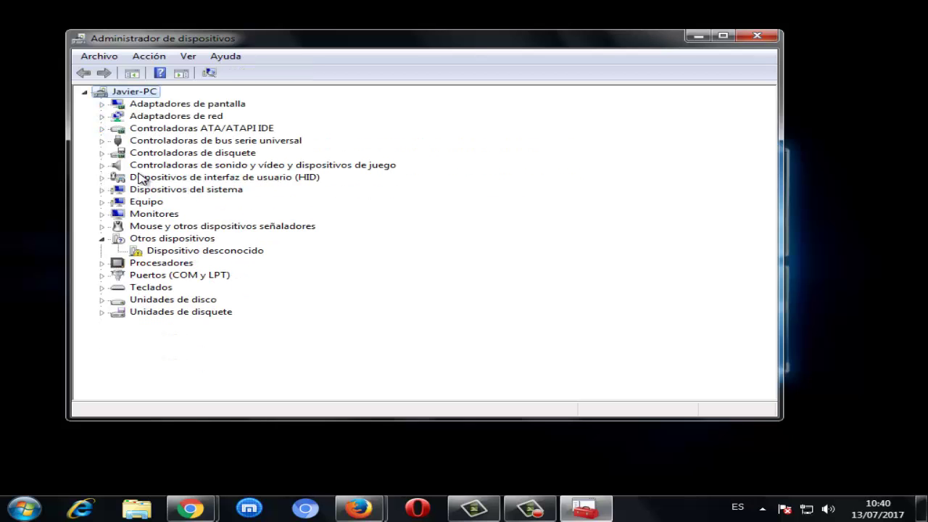
click(103, 239)
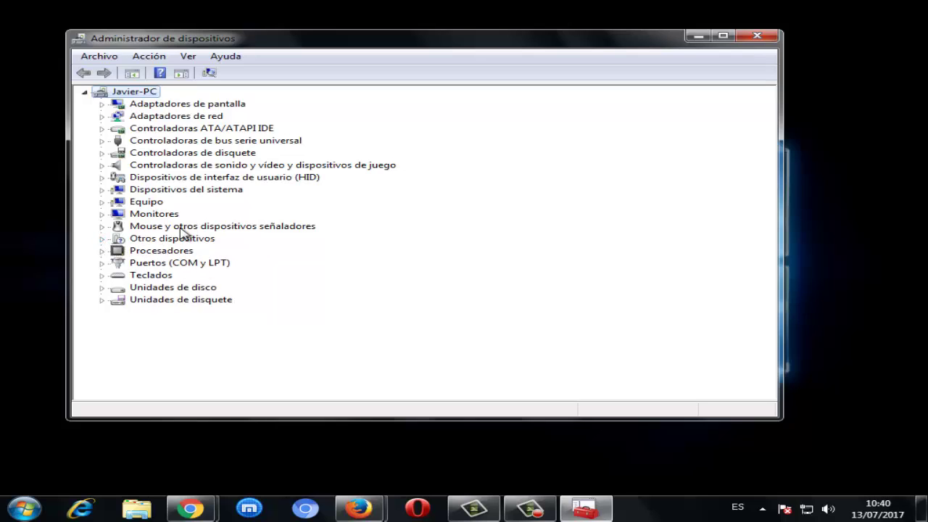
click(103, 165)
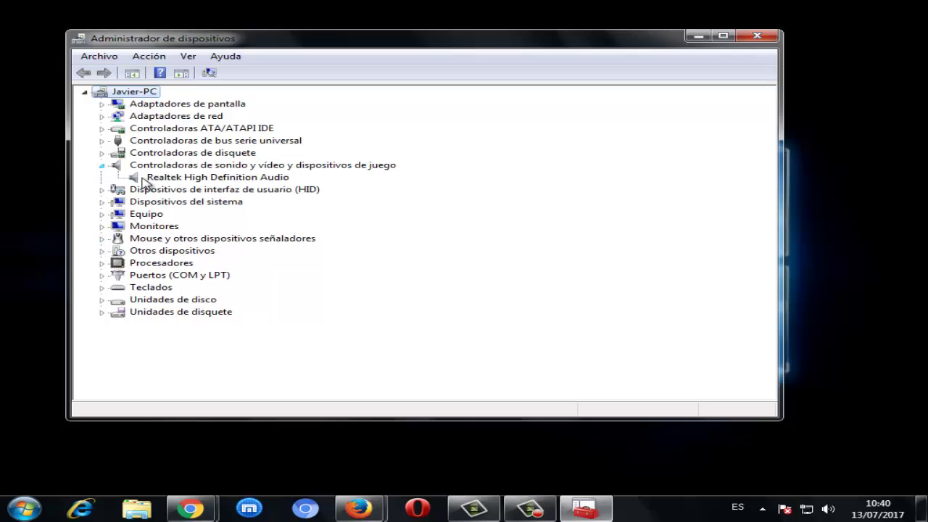
click(163, 180)
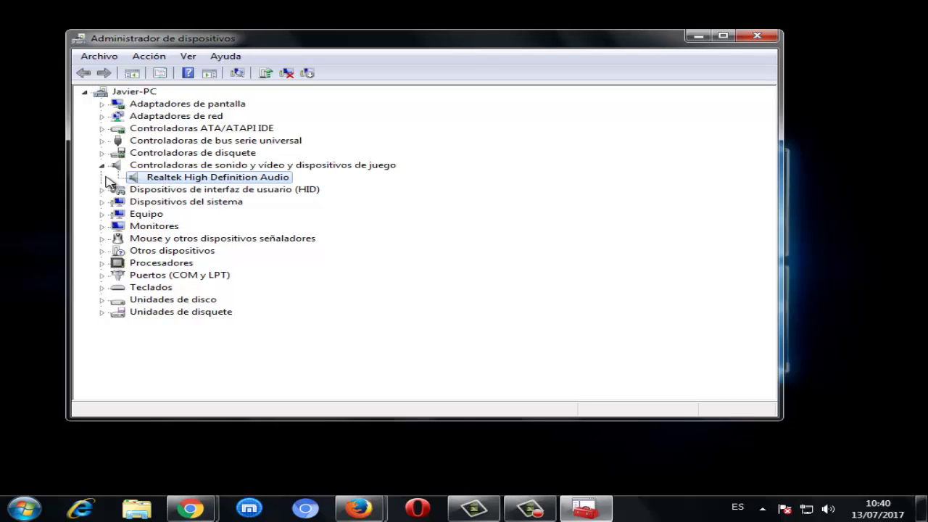
right_click(167, 181)
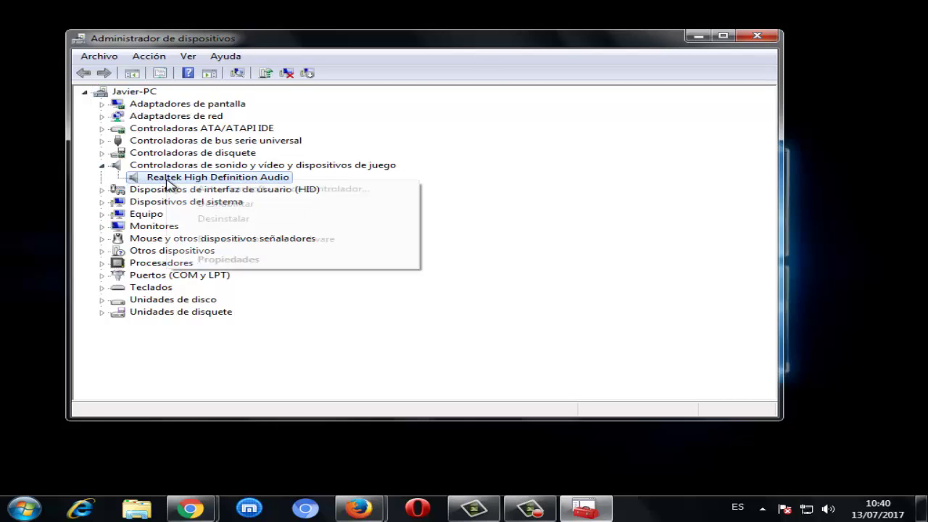
click(240, 200)
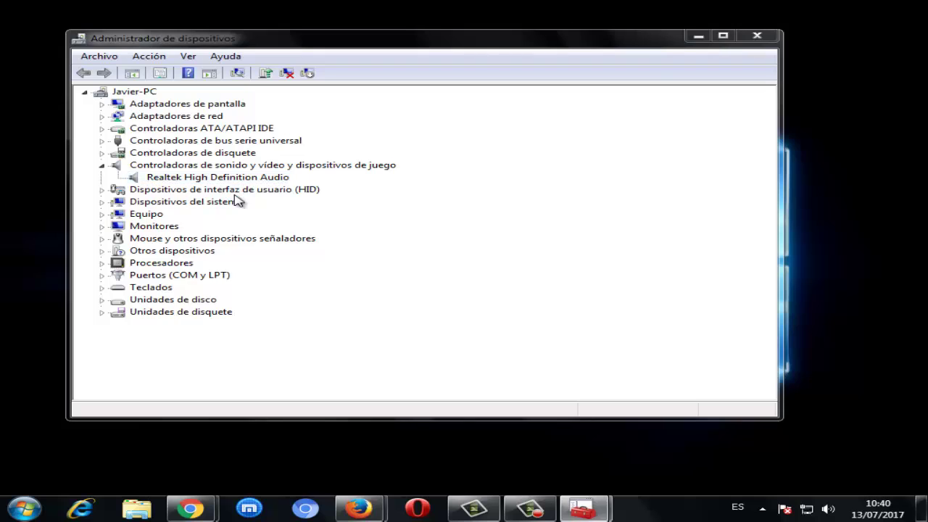
click(303, 201)
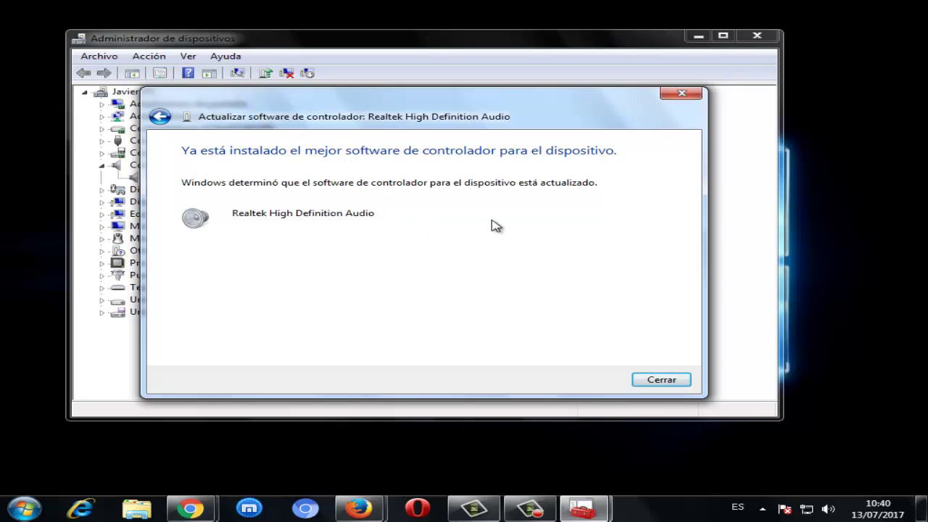
click(661, 384)
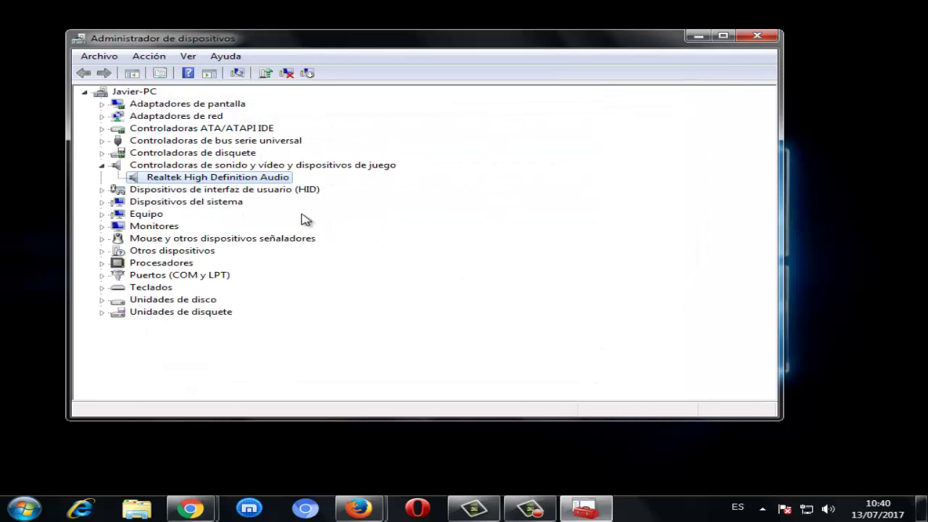
Dismiss the colour scheme performance prompt and close Device Manager
click(102, 165)
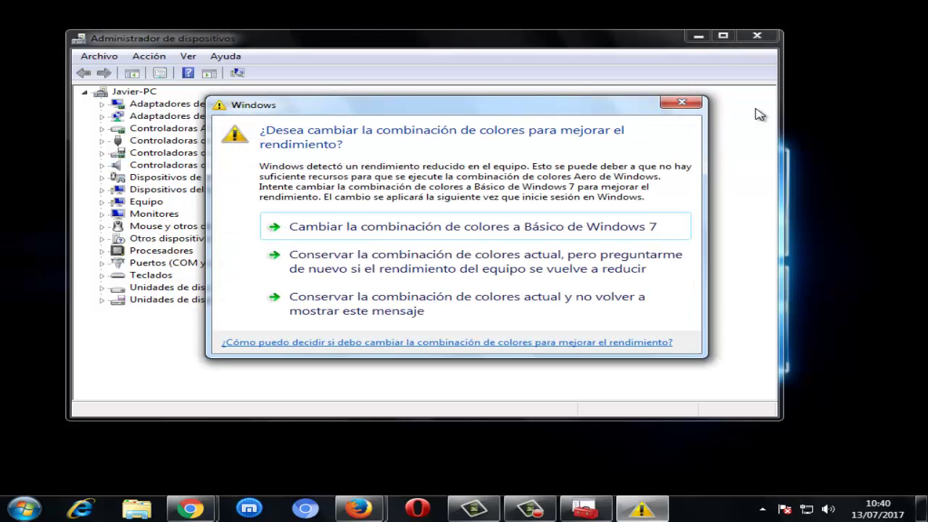
click(691, 106)
click(758, 36)
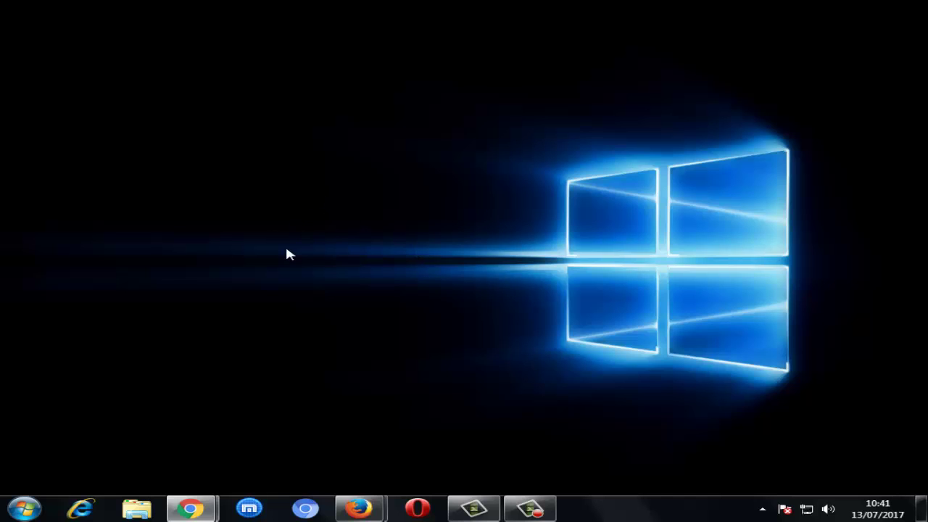
right_click(263, 195)
click(330, 235)
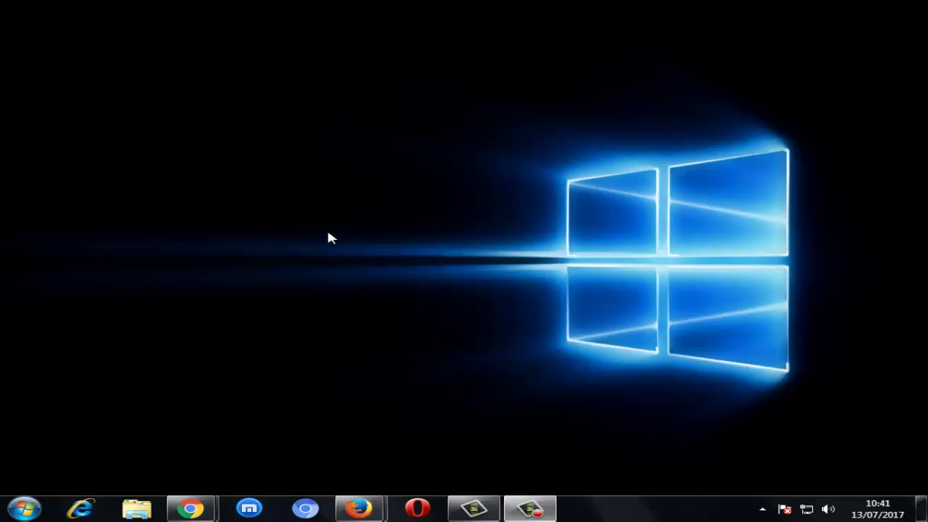